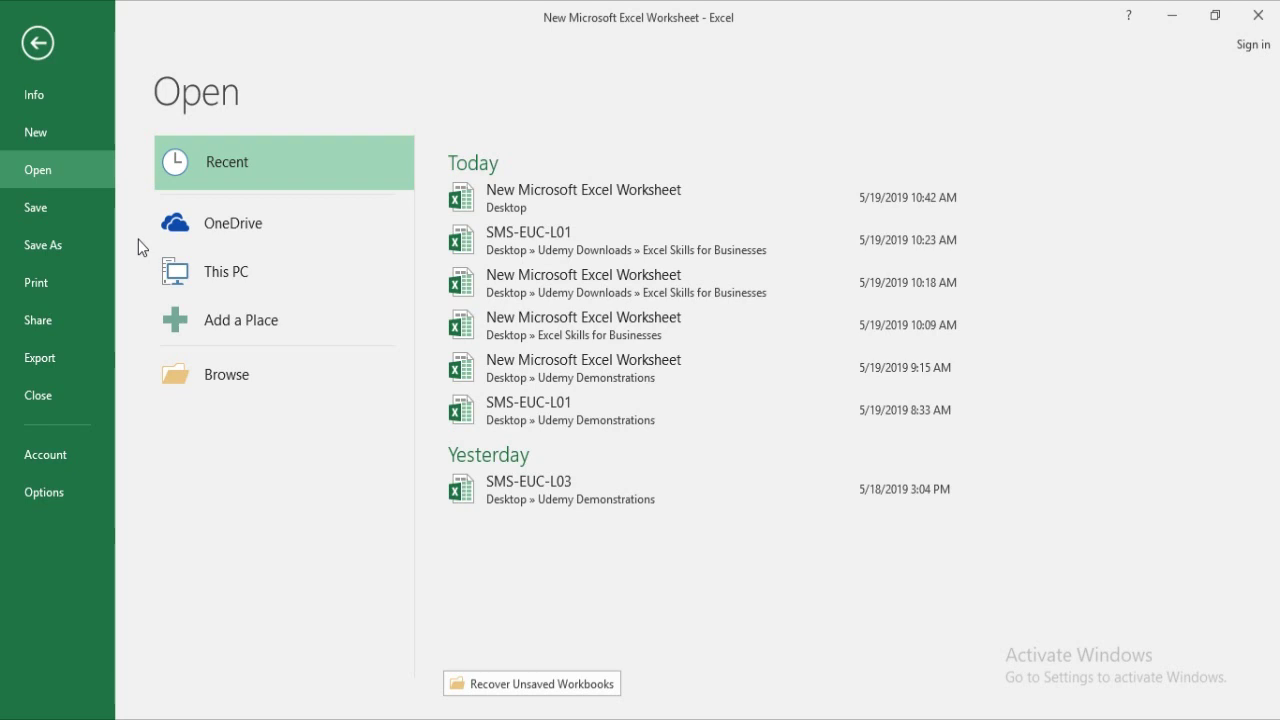
Step: Go to the File > New page showing Blank workbook and the template gallery
click(75, 146)
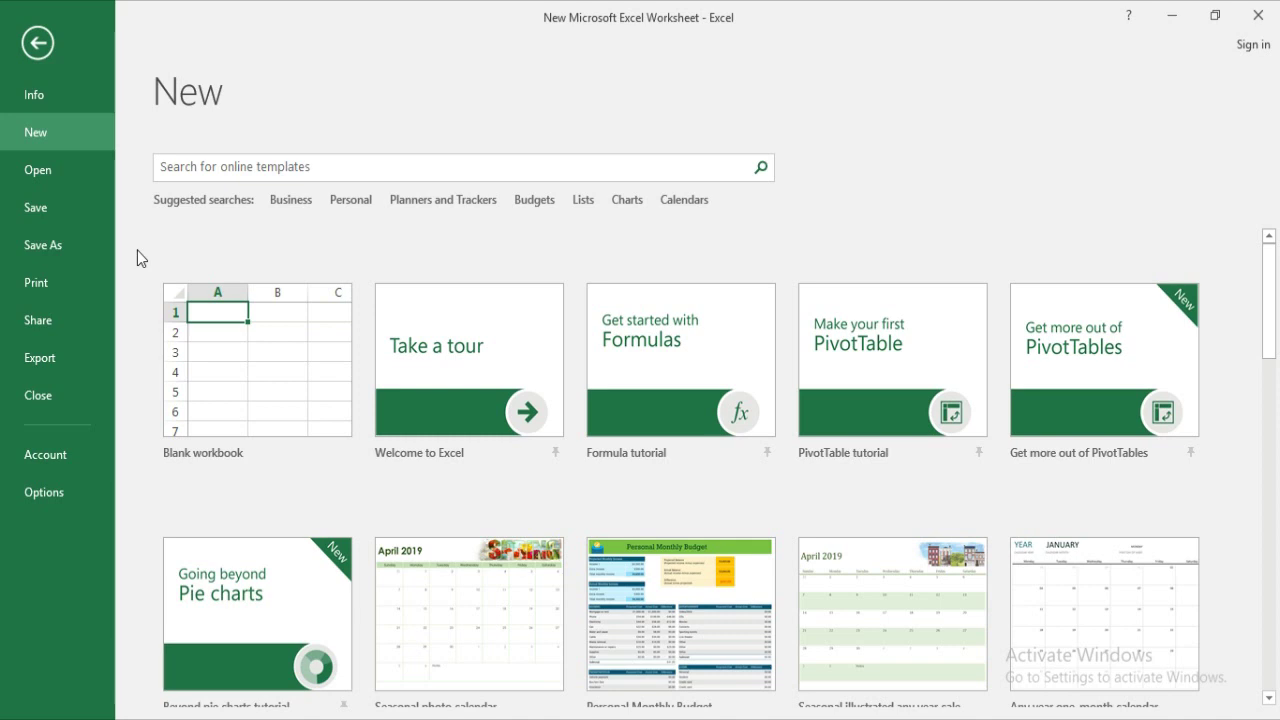
Step: Create blank workbook Book1, then look through the Insert, Data and Home ribbon tabs
click(236, 344)
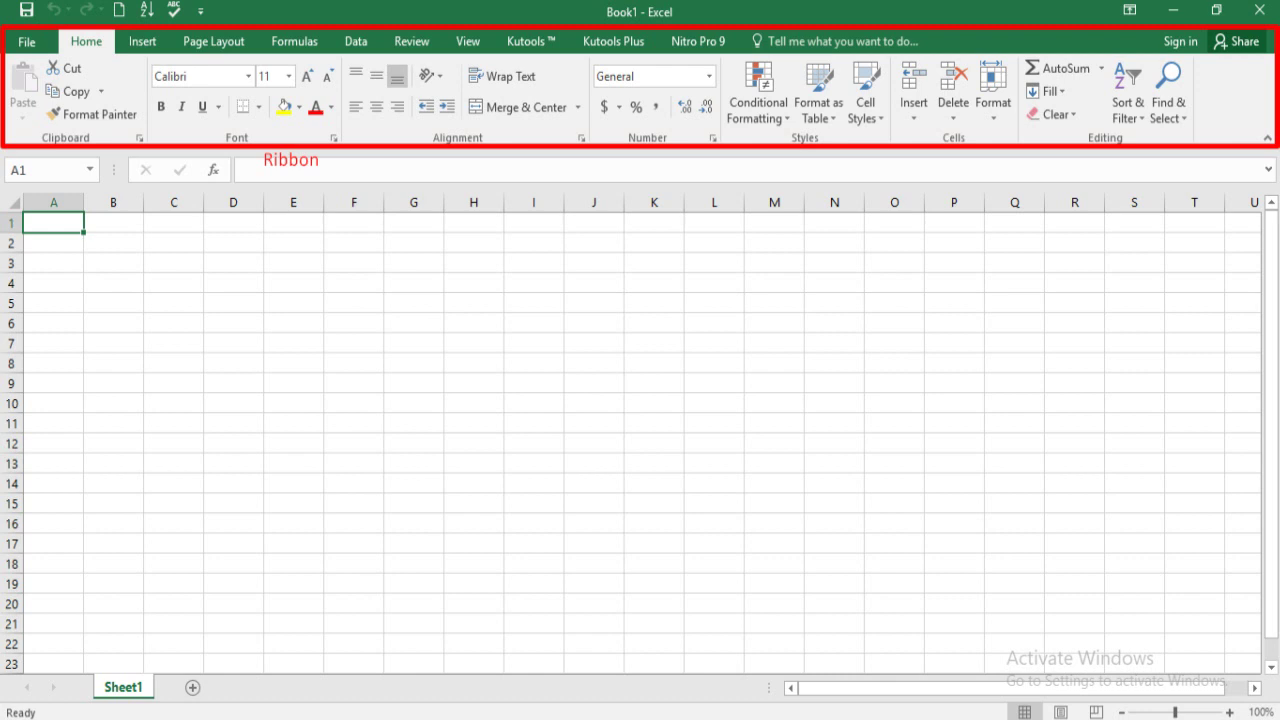
click(142, 42)
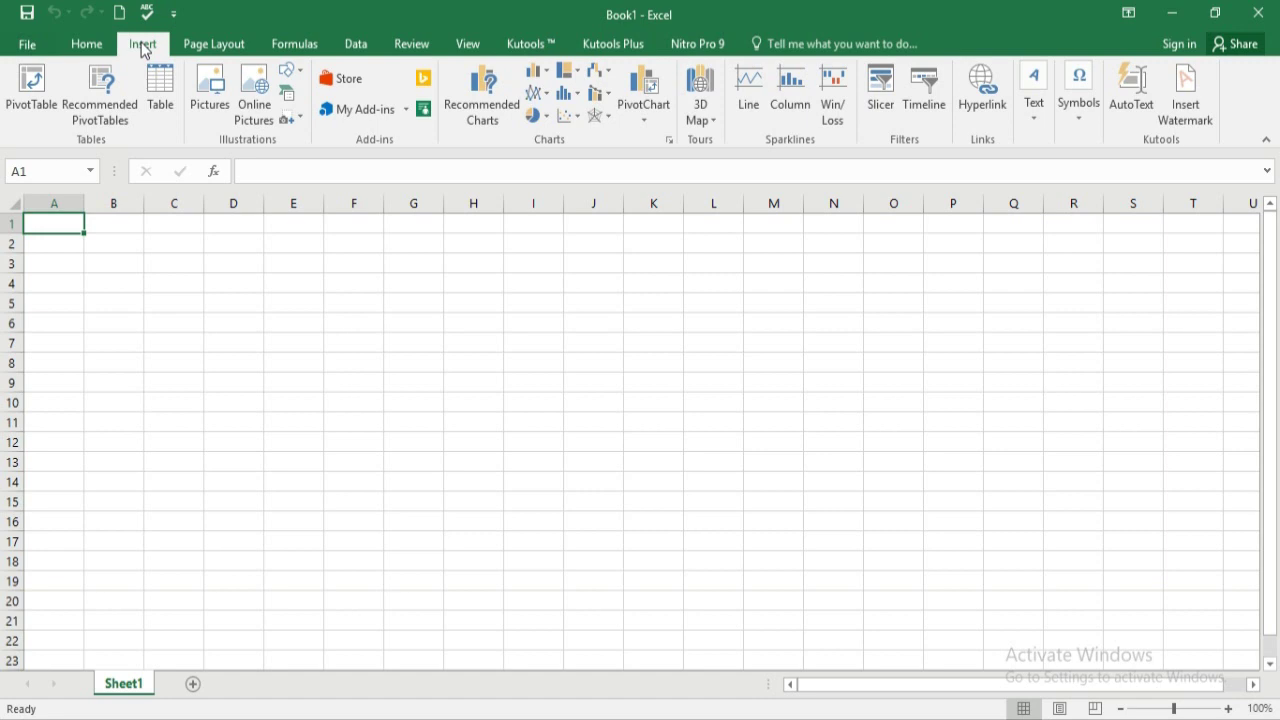
click(355, 46)
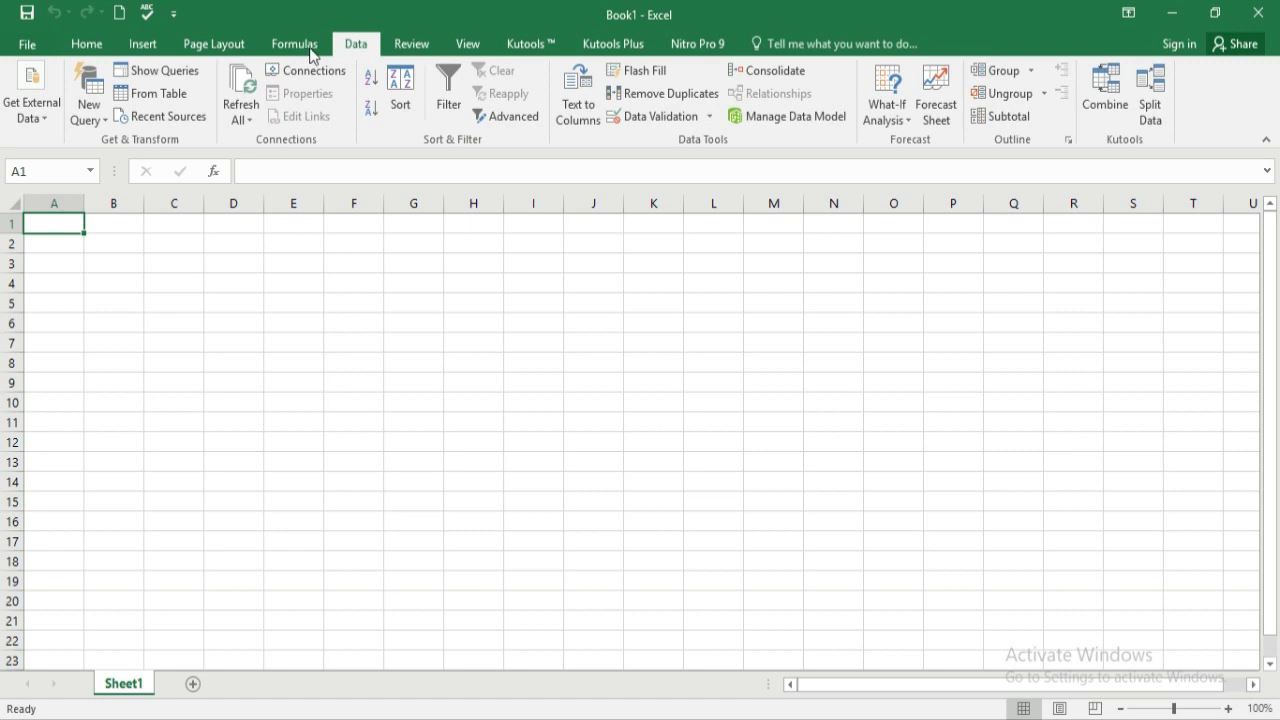
click(87, 45)
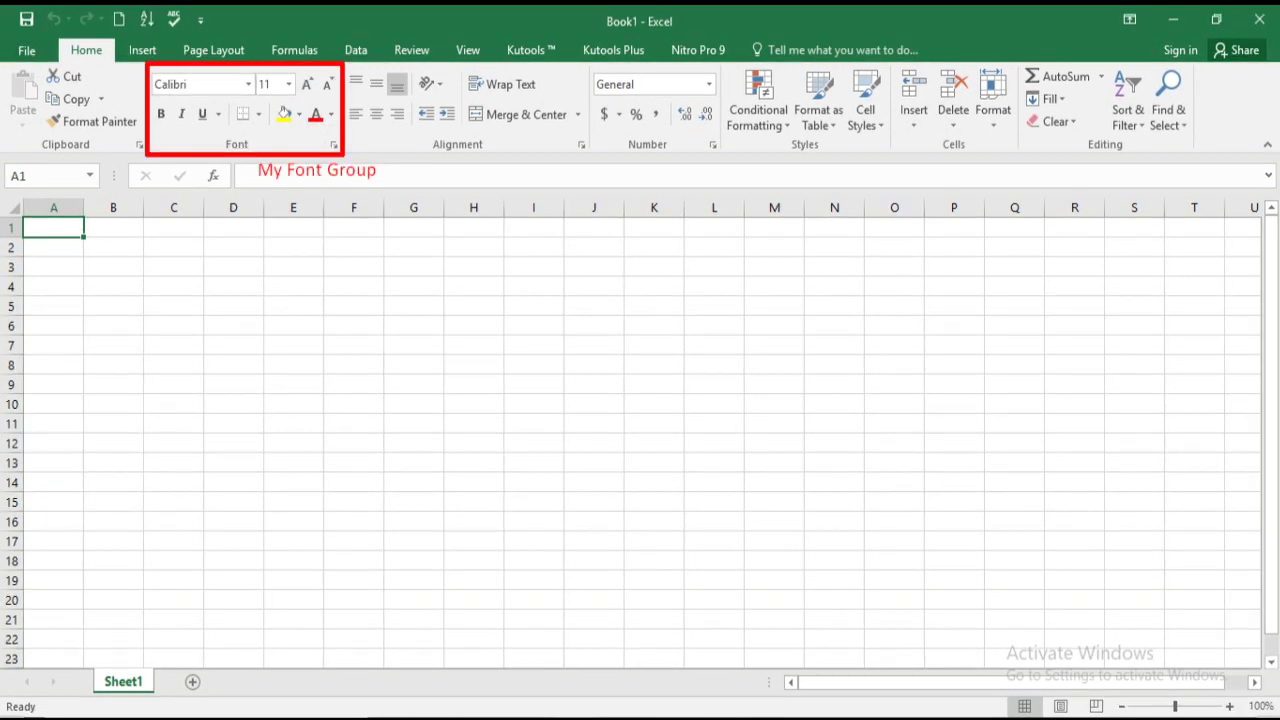
click(334, 142)
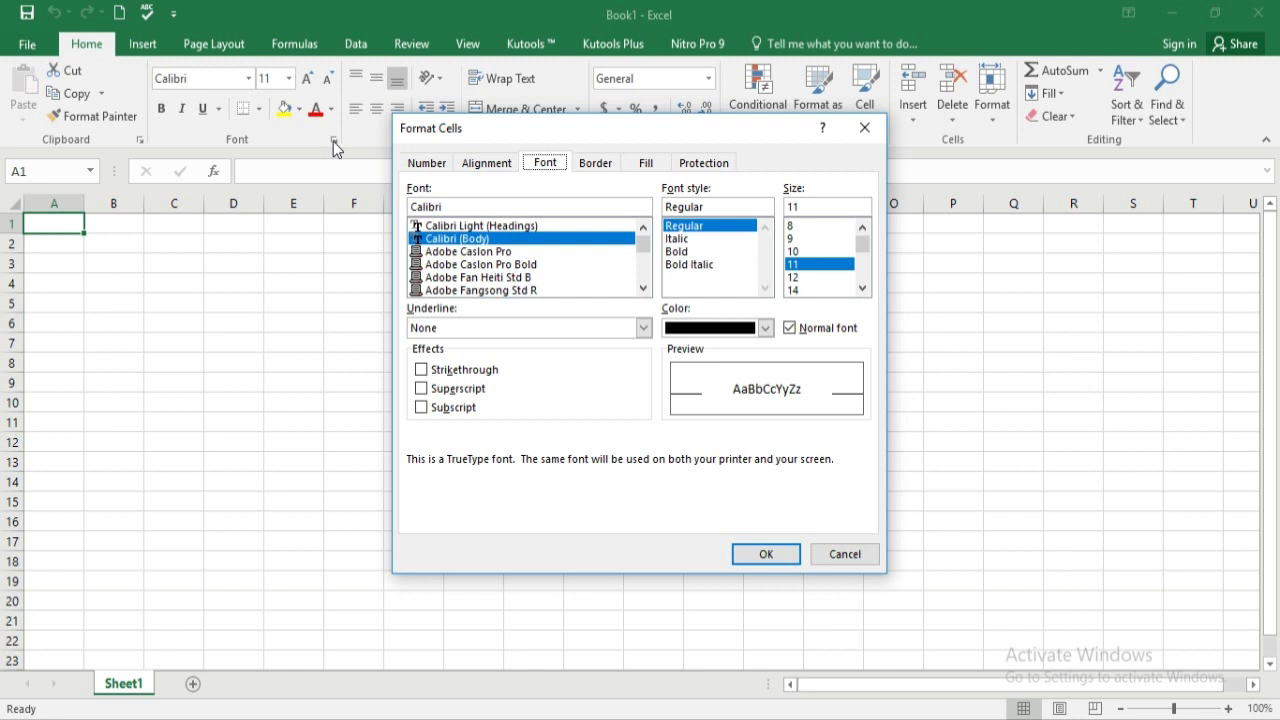
click(843, 557)
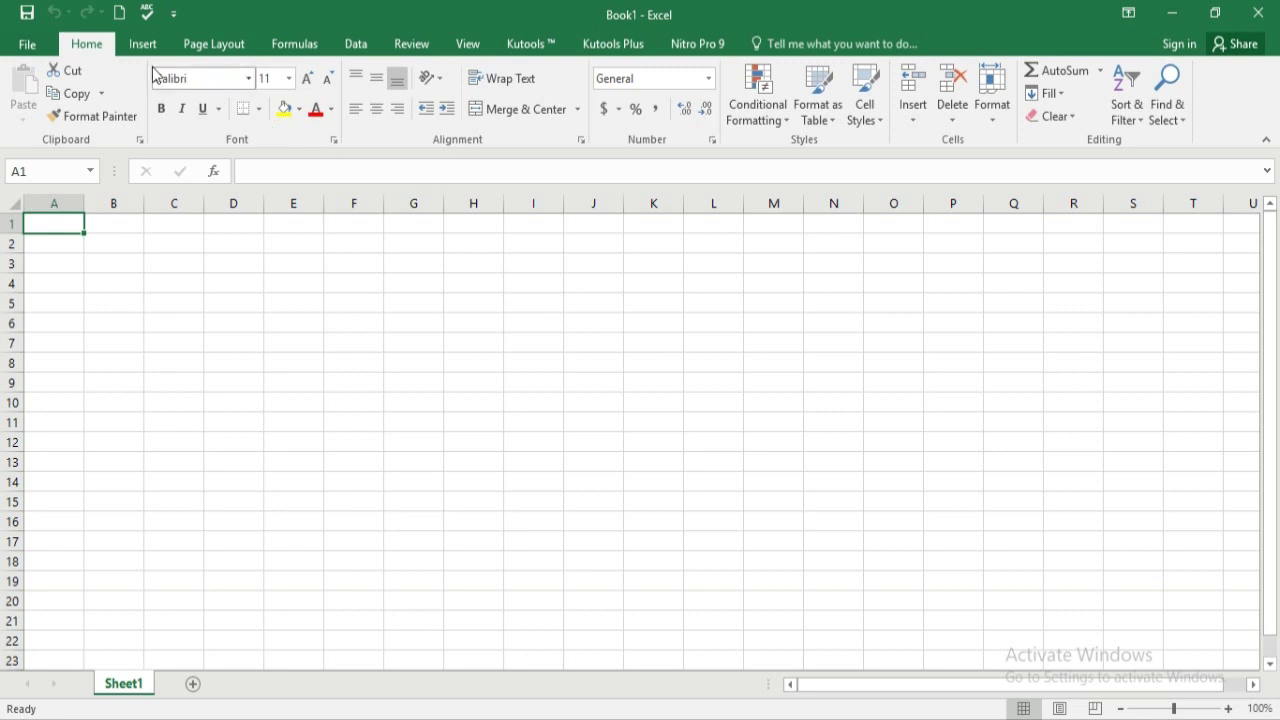
Step: Show the Backstage Open page listing today's and yesterday's recent workbooks
click(28, 50)
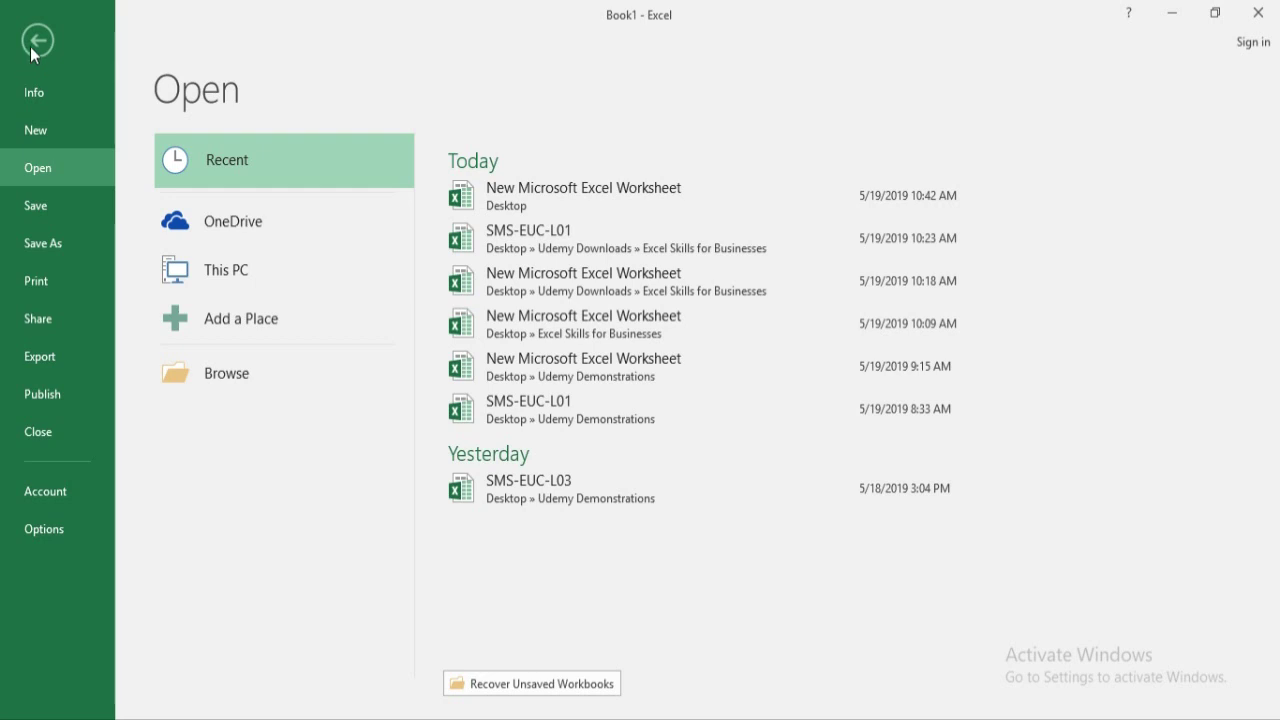
click(37, 41)
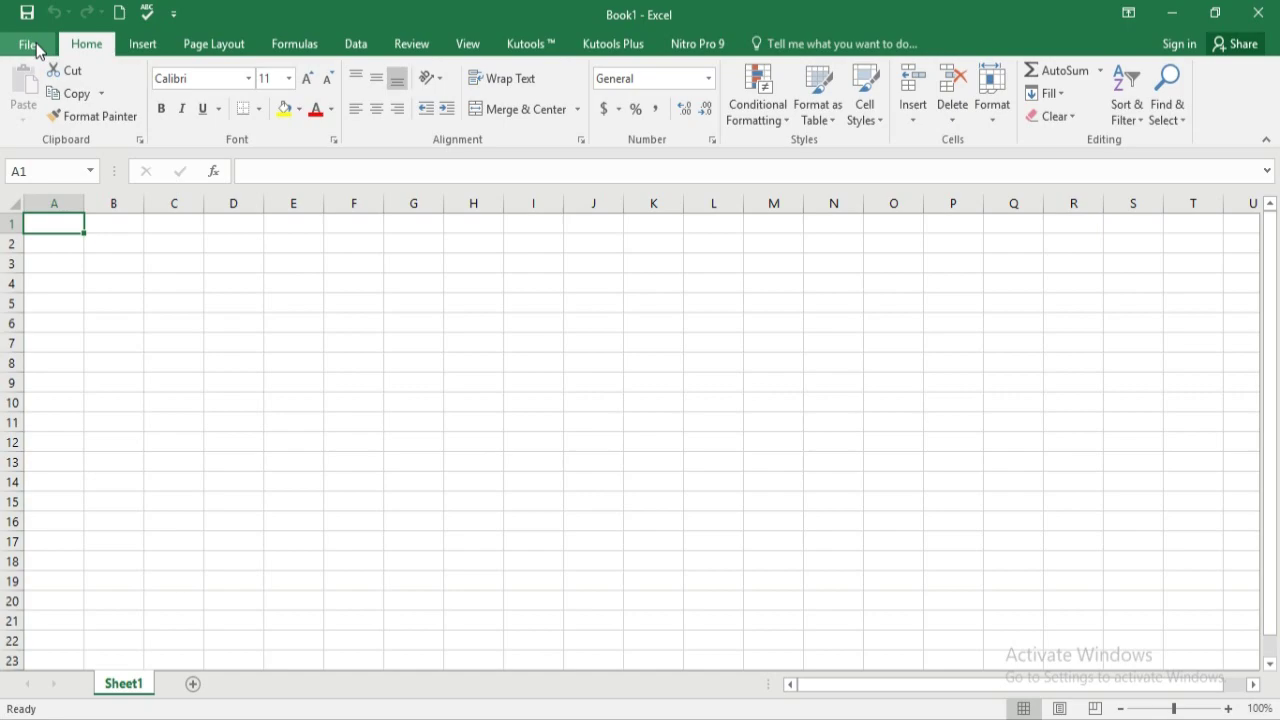
click(30, 45)
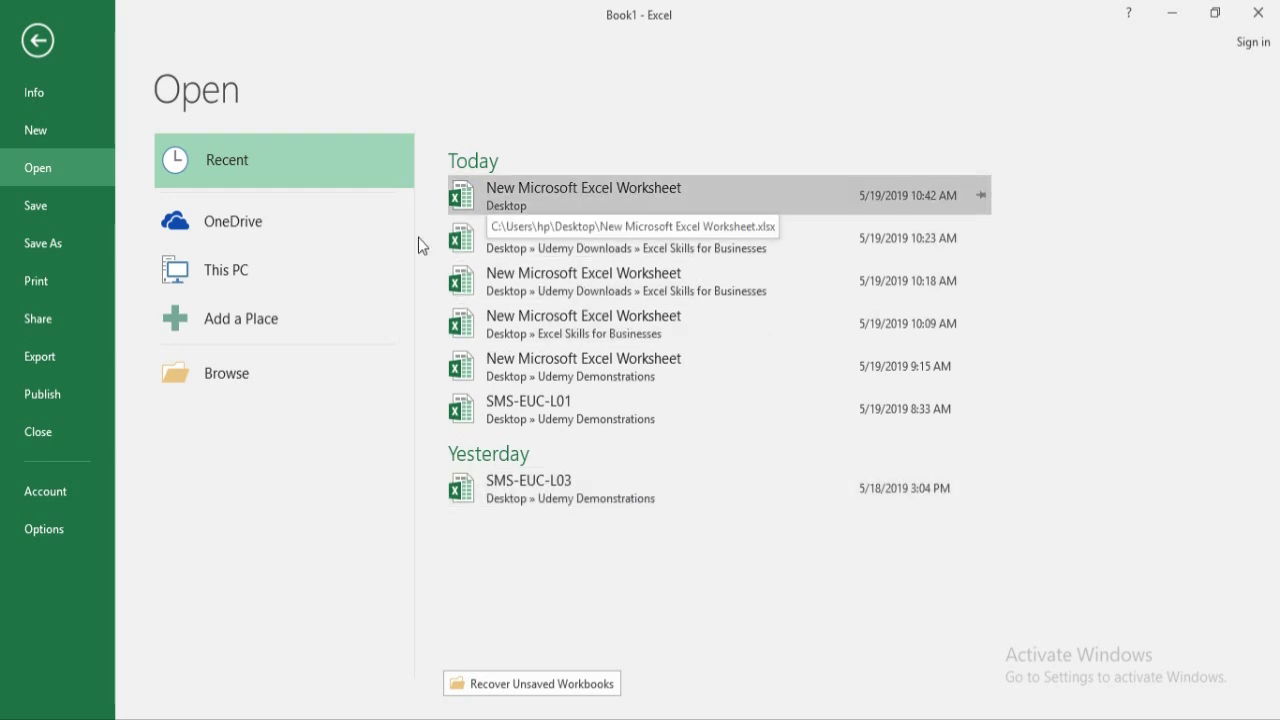
Step: Open SMS-EUC-L01 from Desktop > Udemy Downloads > Excel Skills for Businesses
click(280, 377)
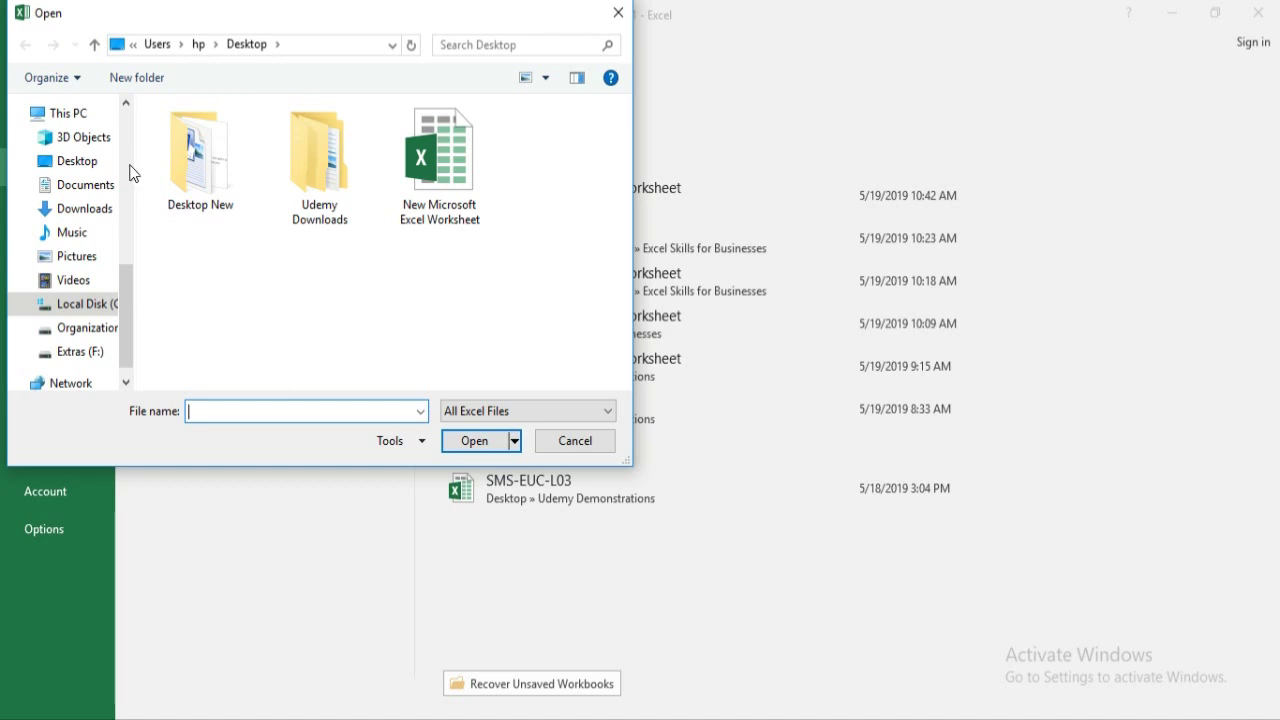
click(91, 163)
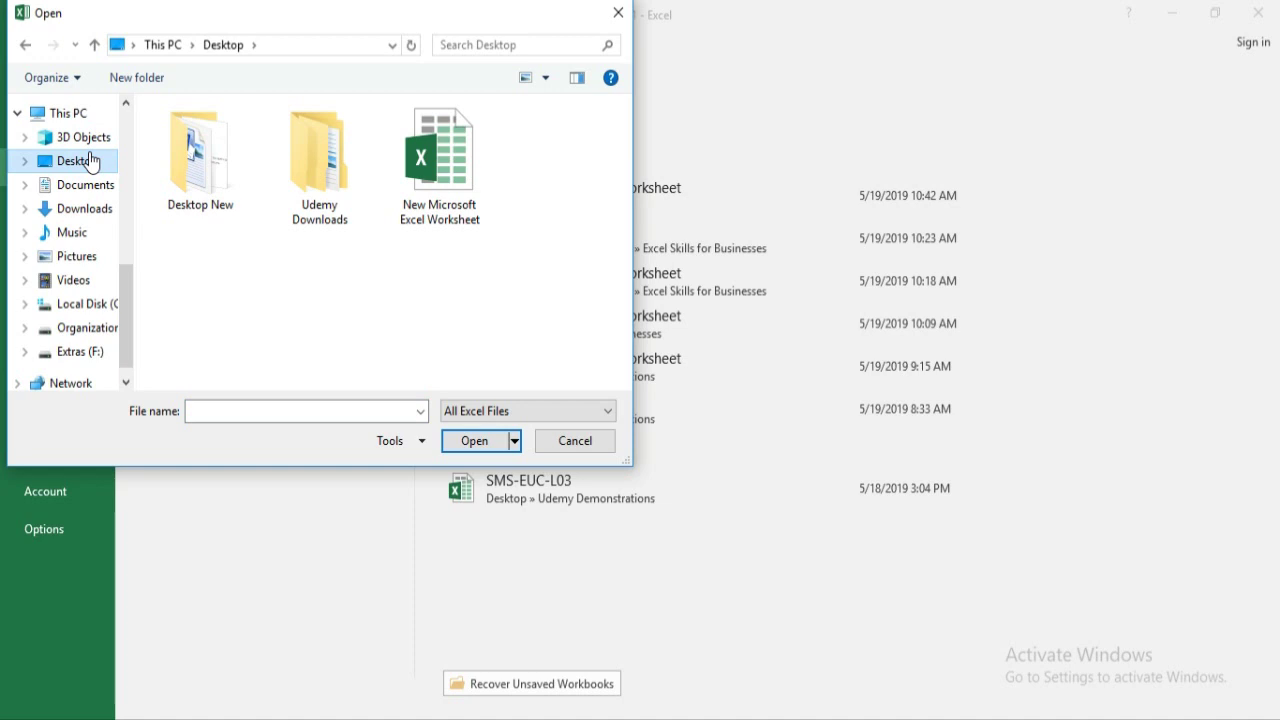
double_click(314, 196)
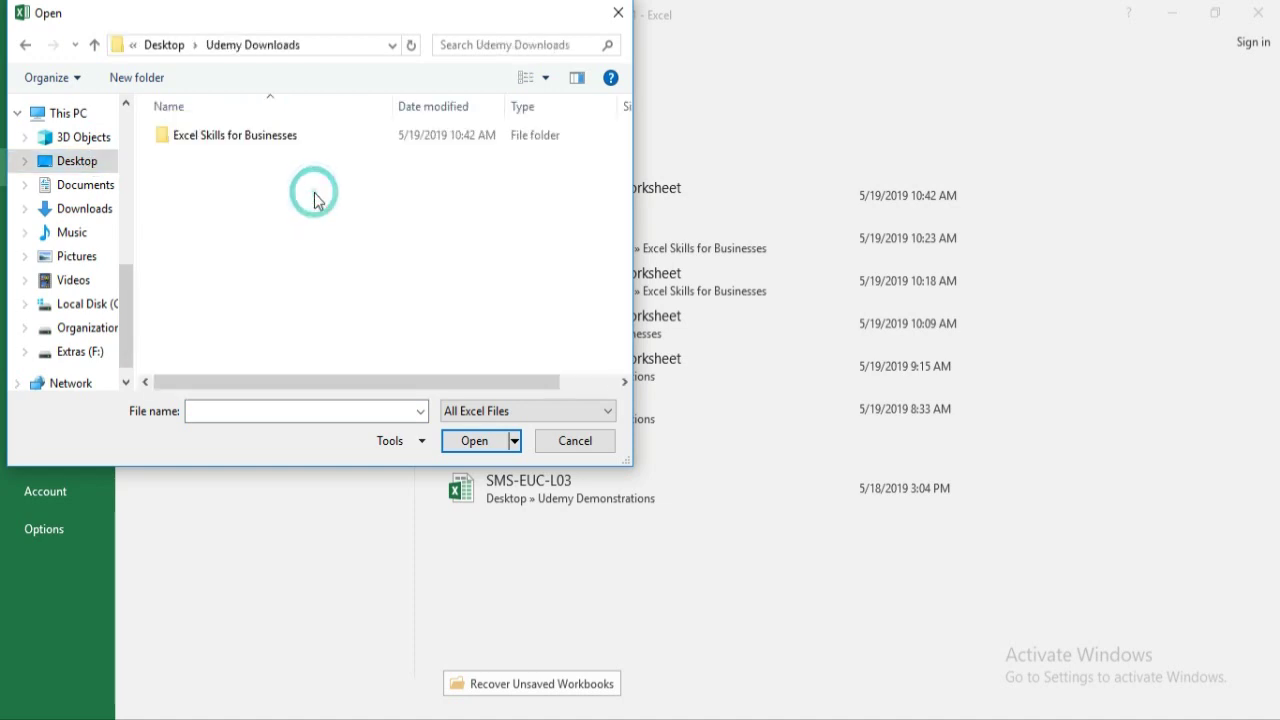
double_click(251, 146)
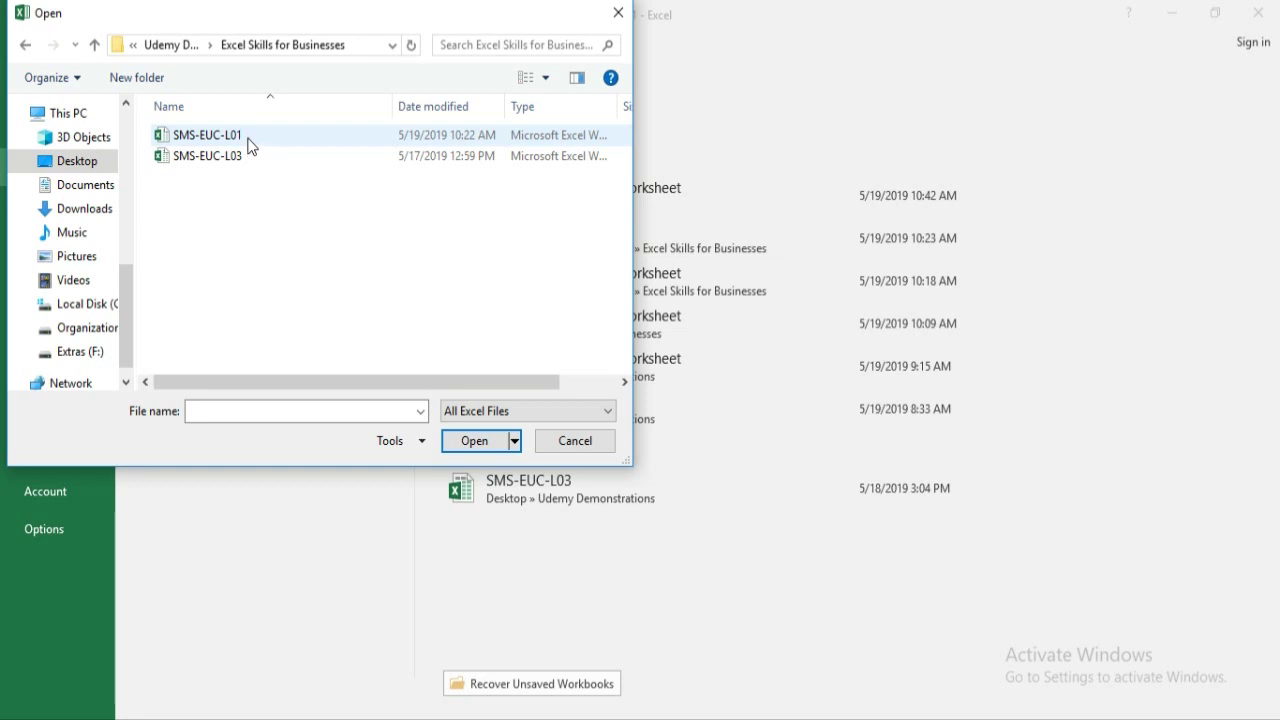
double_click(250, 143)
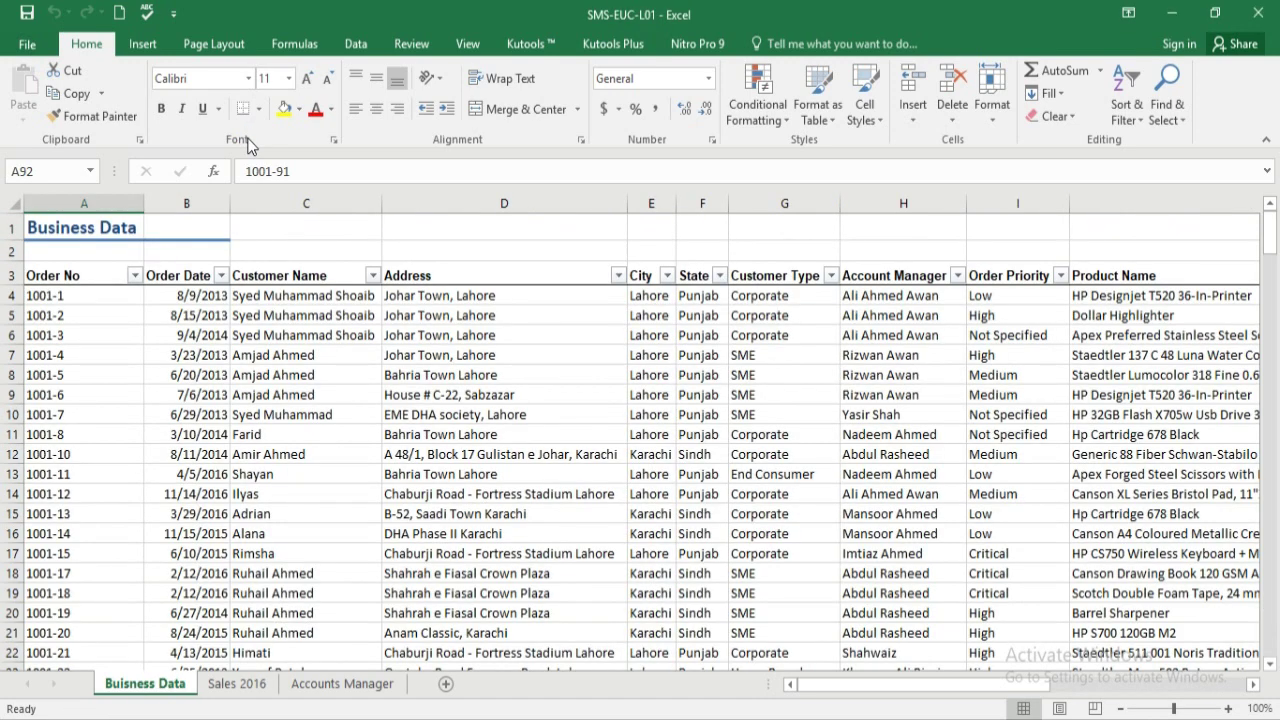
double_click(85, 46)
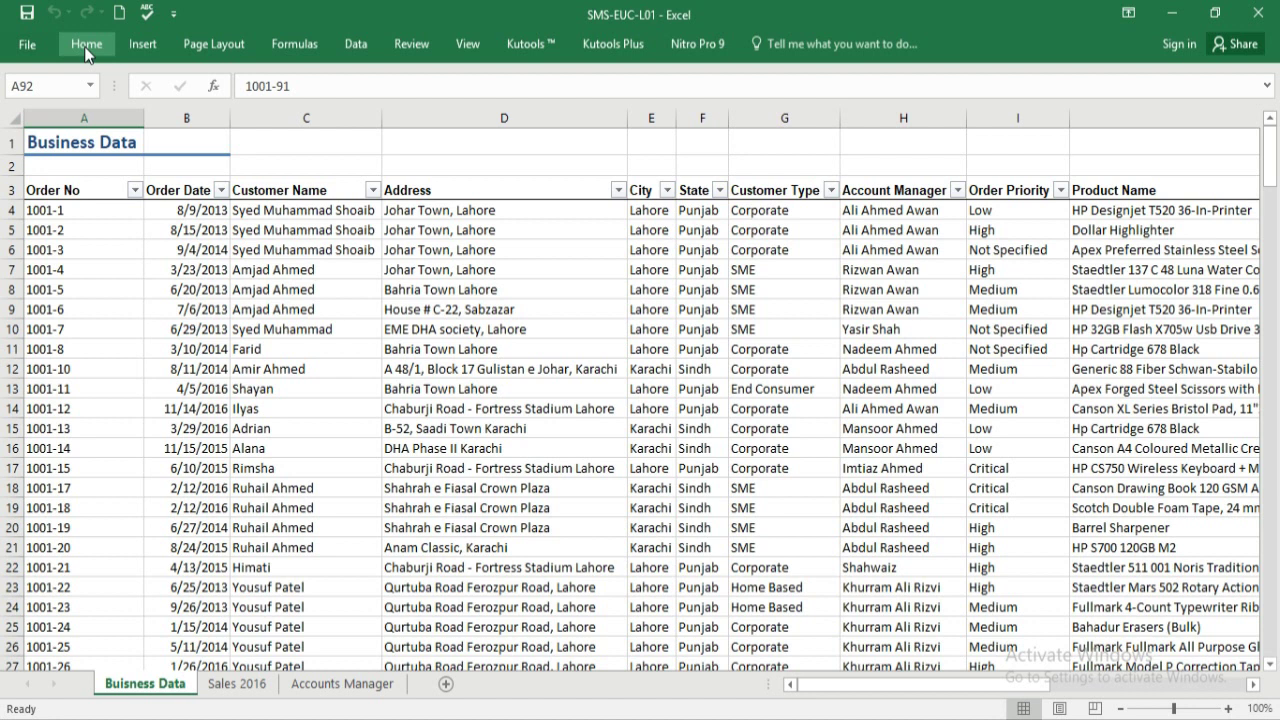
double_click(84, 46)
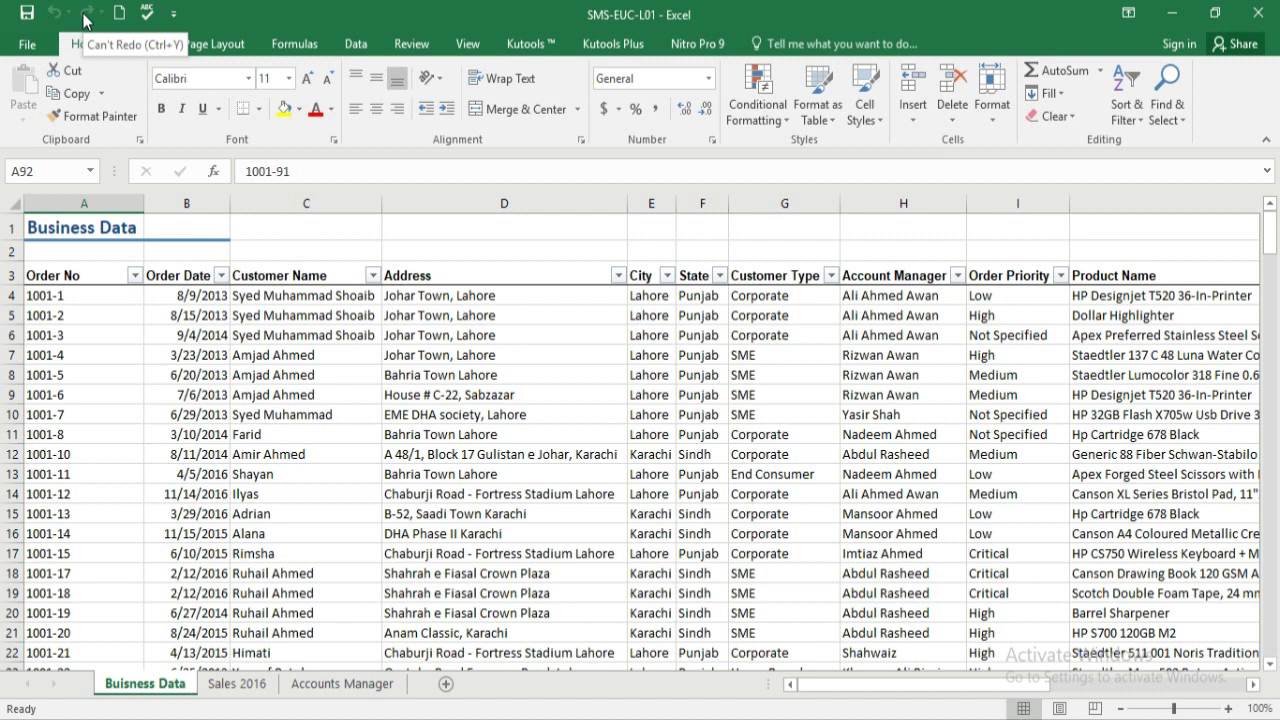
Step: Put Sort Ascending on the Quick Access Toolbar and use it to sort Business Data by City, A to Z
click(175, 16)
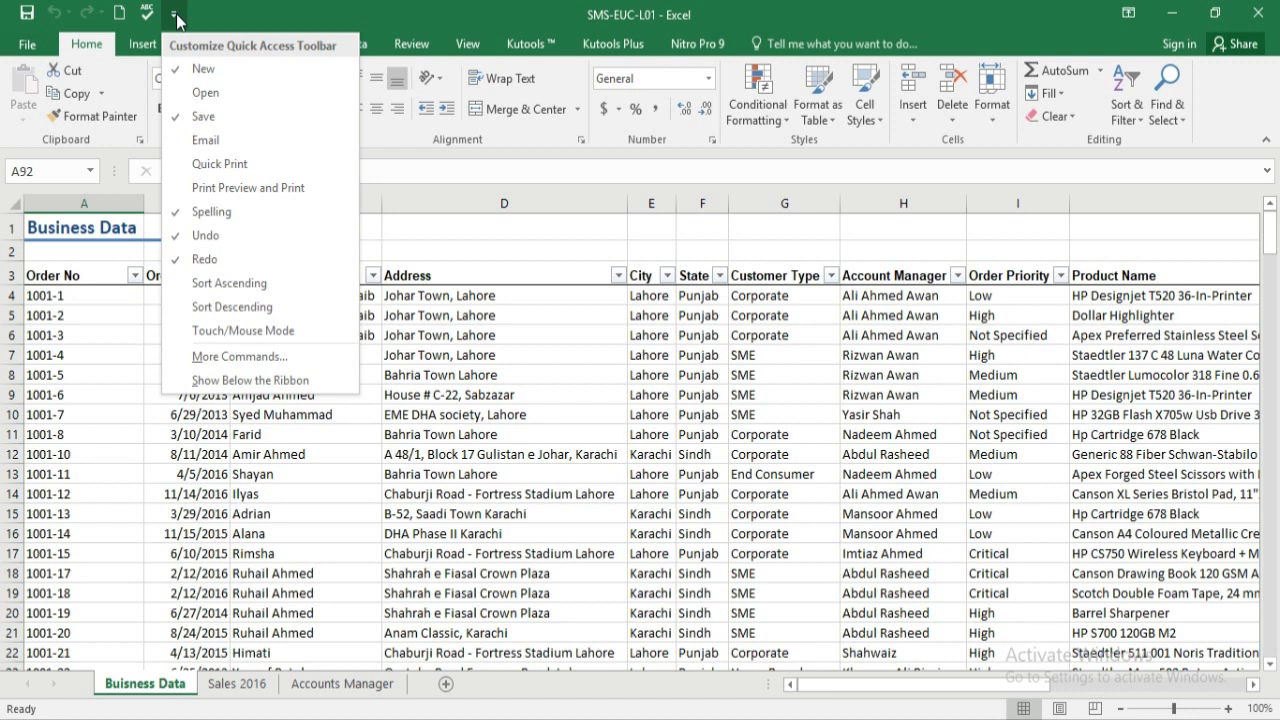
click(204, 284)
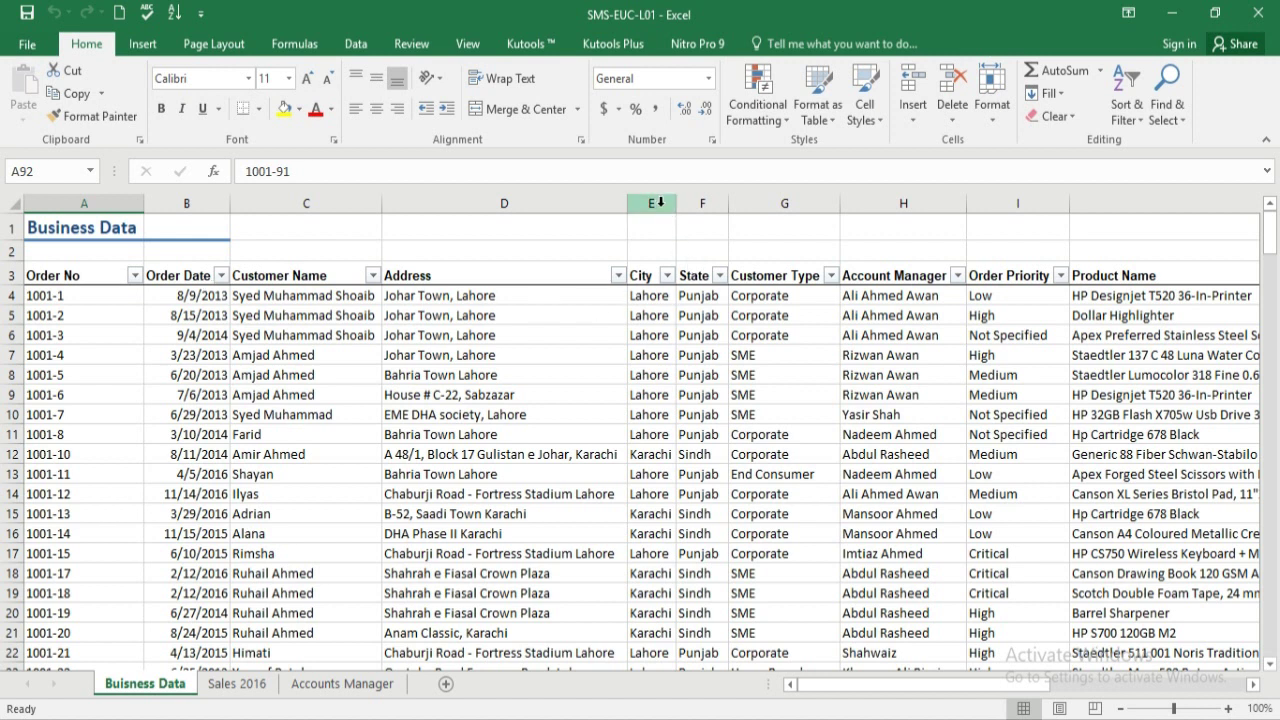
click(651, 277)
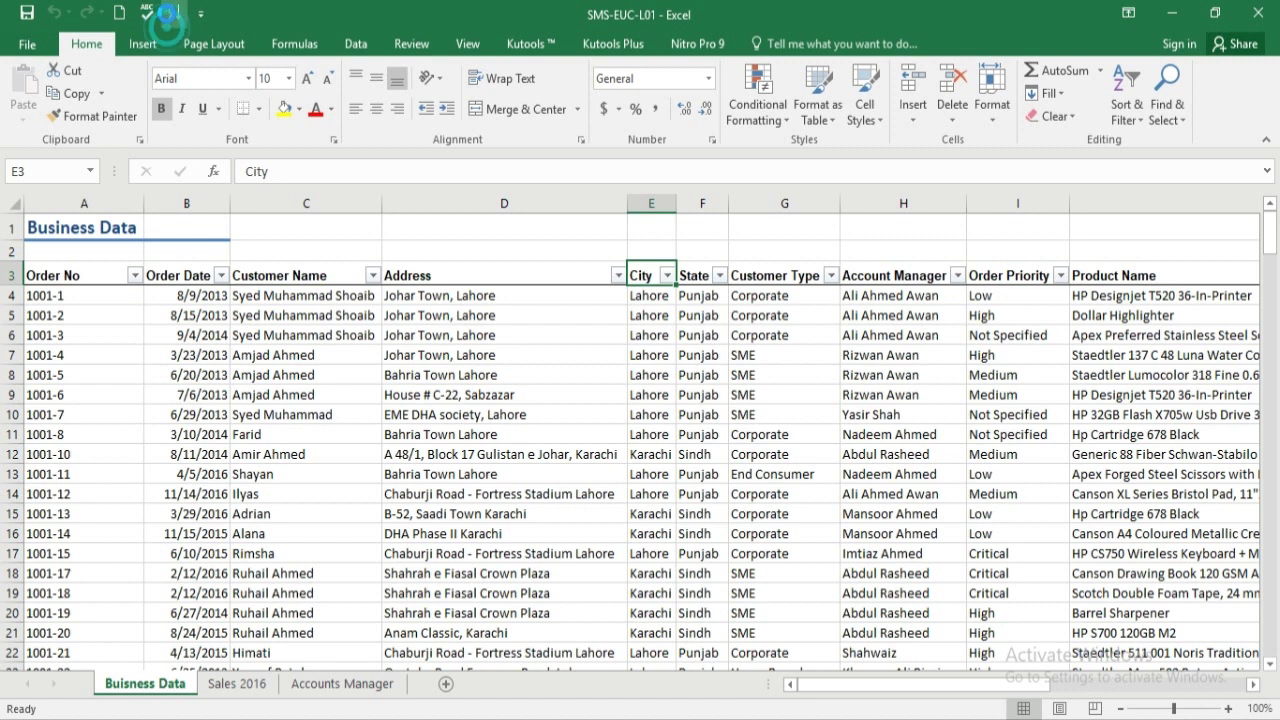
click(172, 12)
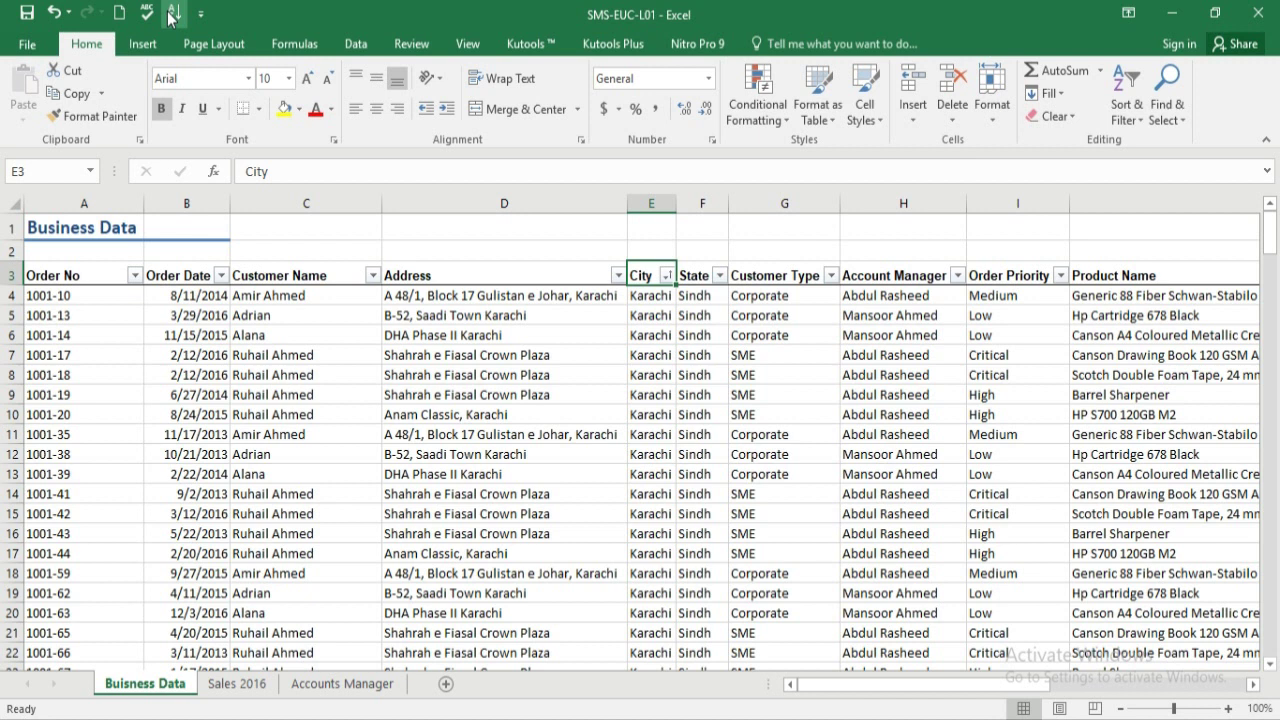
key(Down)
click(410, 44)
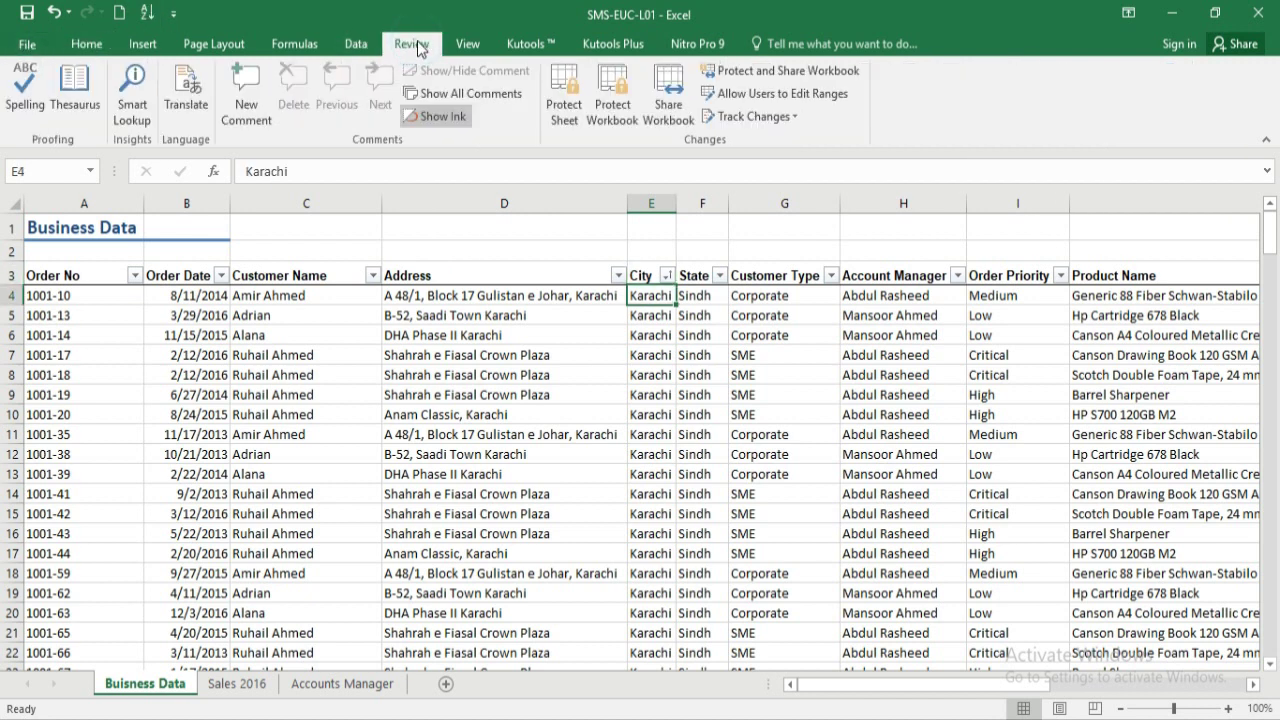
Step: Add Spelling from the Review tab to the Quick Access Toolbar
right_click(25, 95)
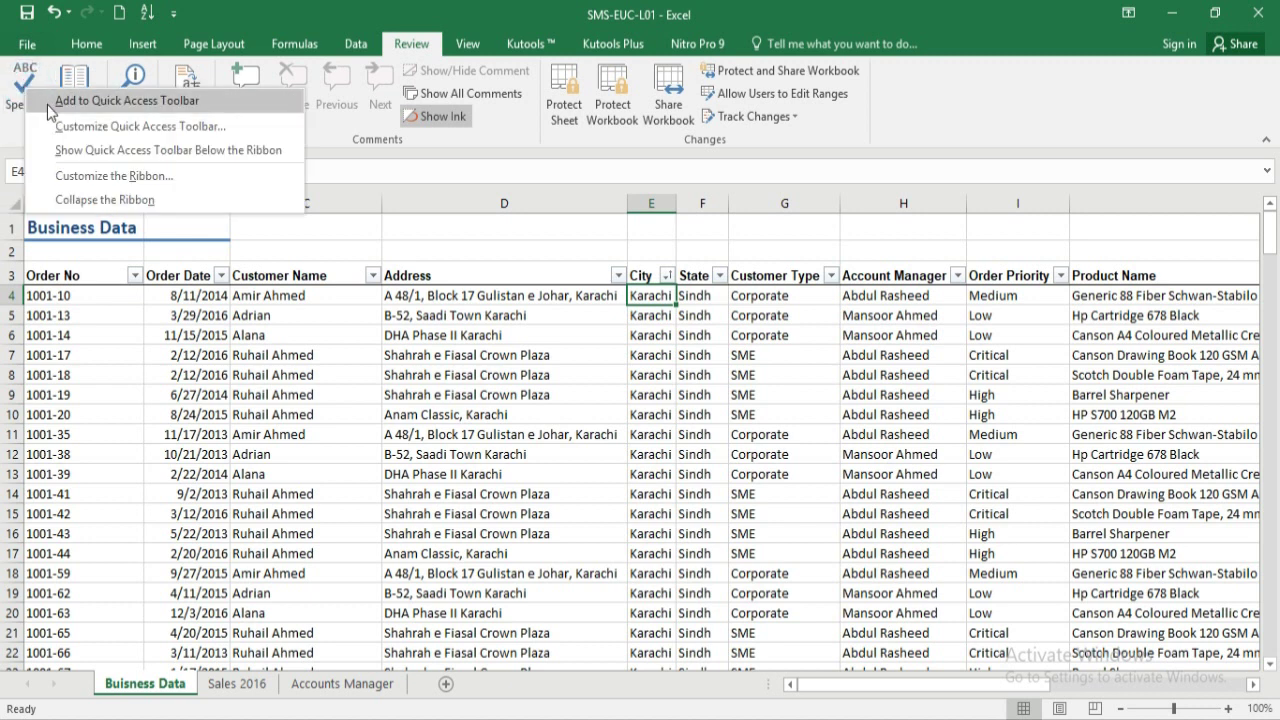
click(47, 104)
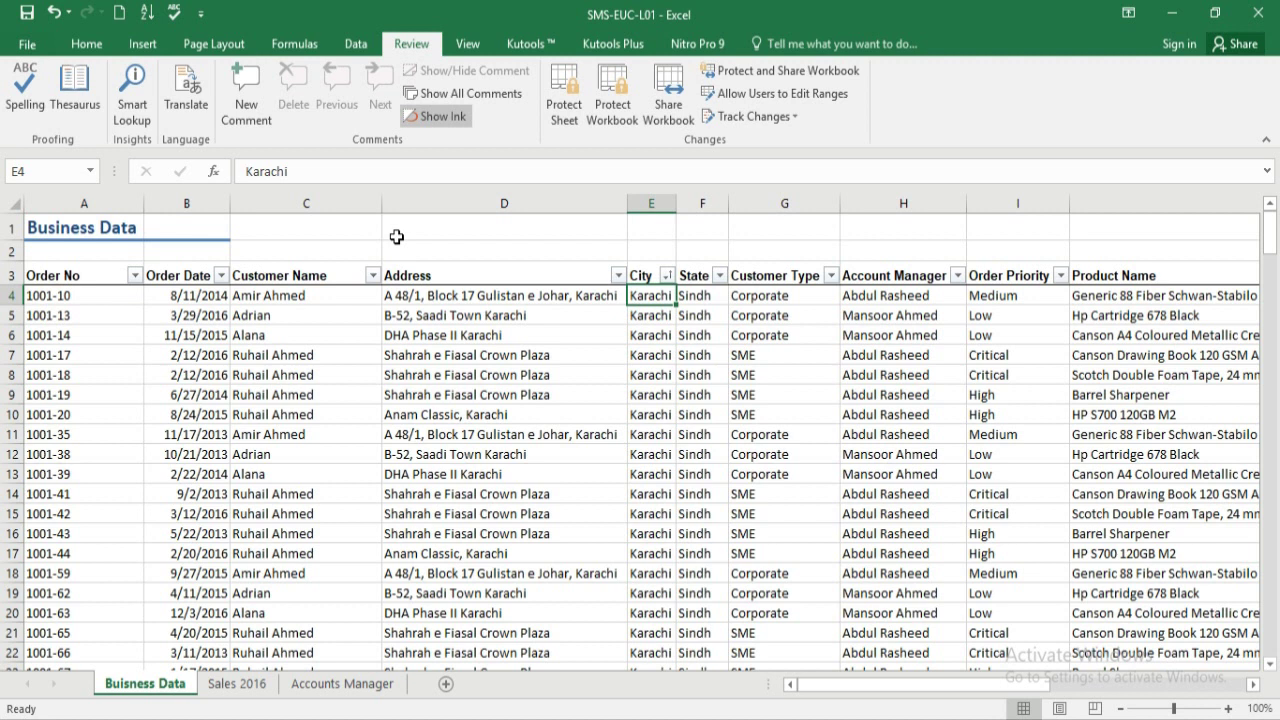
click(389, 169)
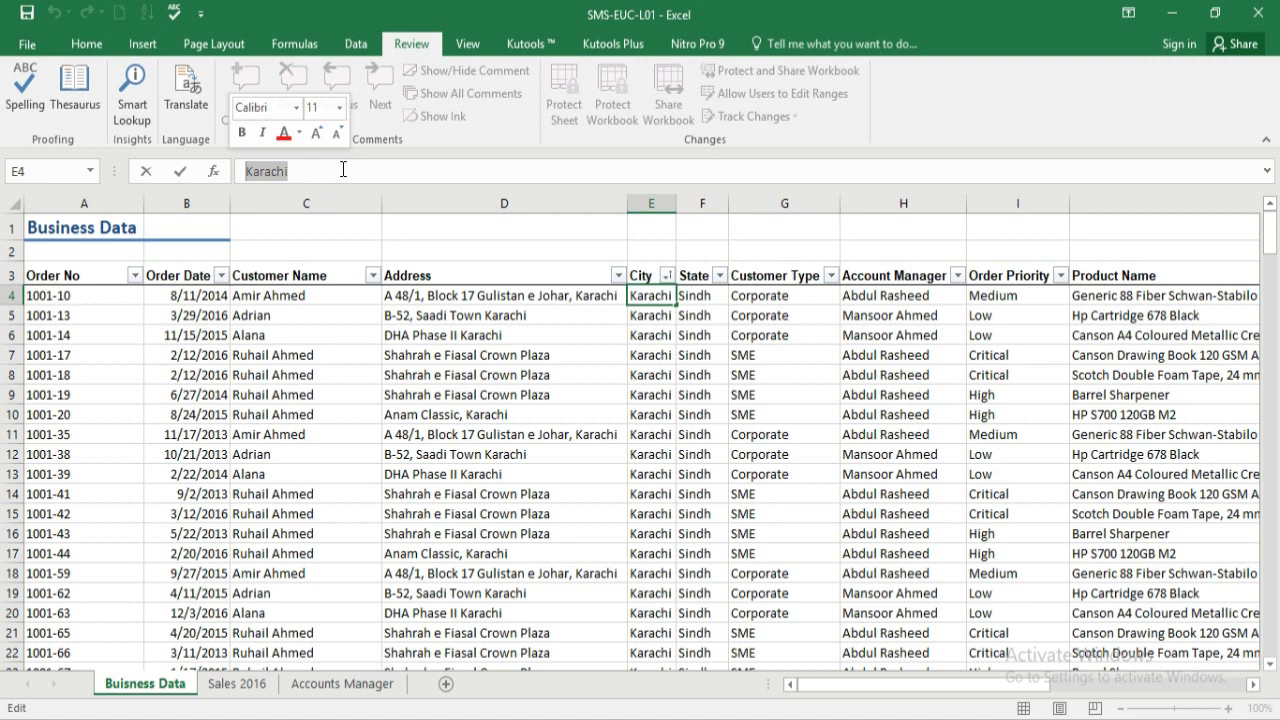
click(342, 169)
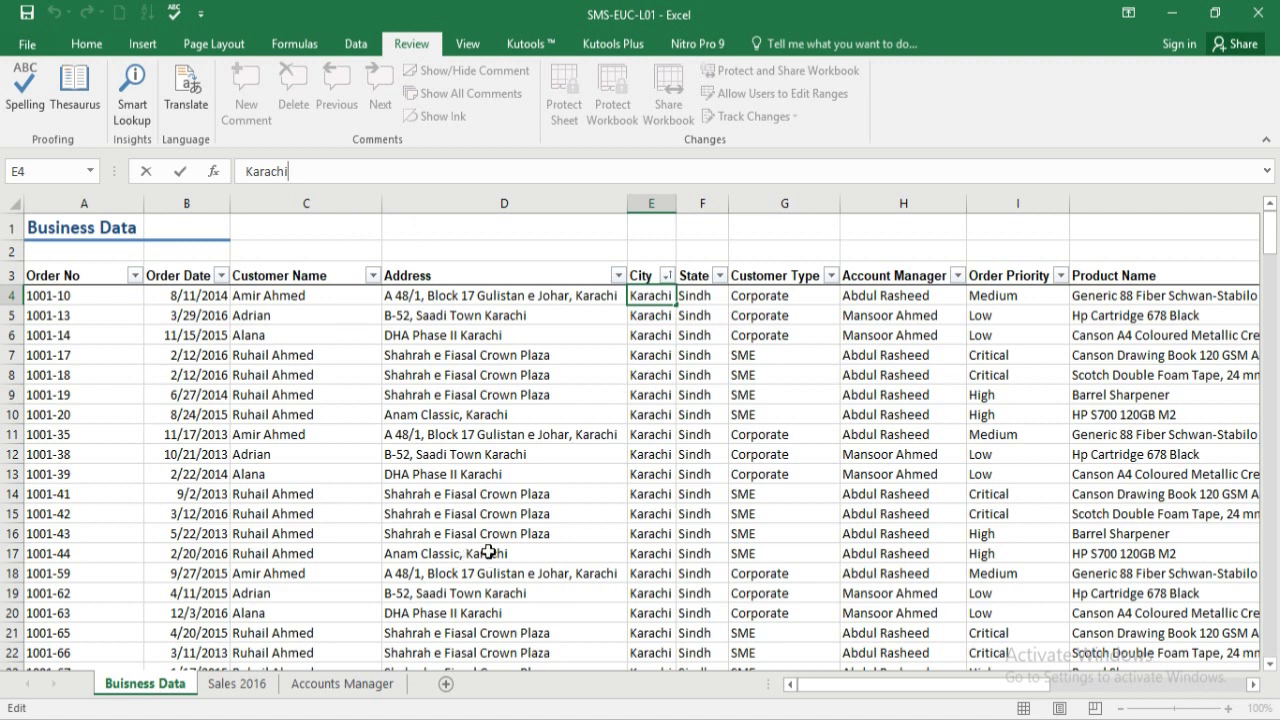
click(491, 197)
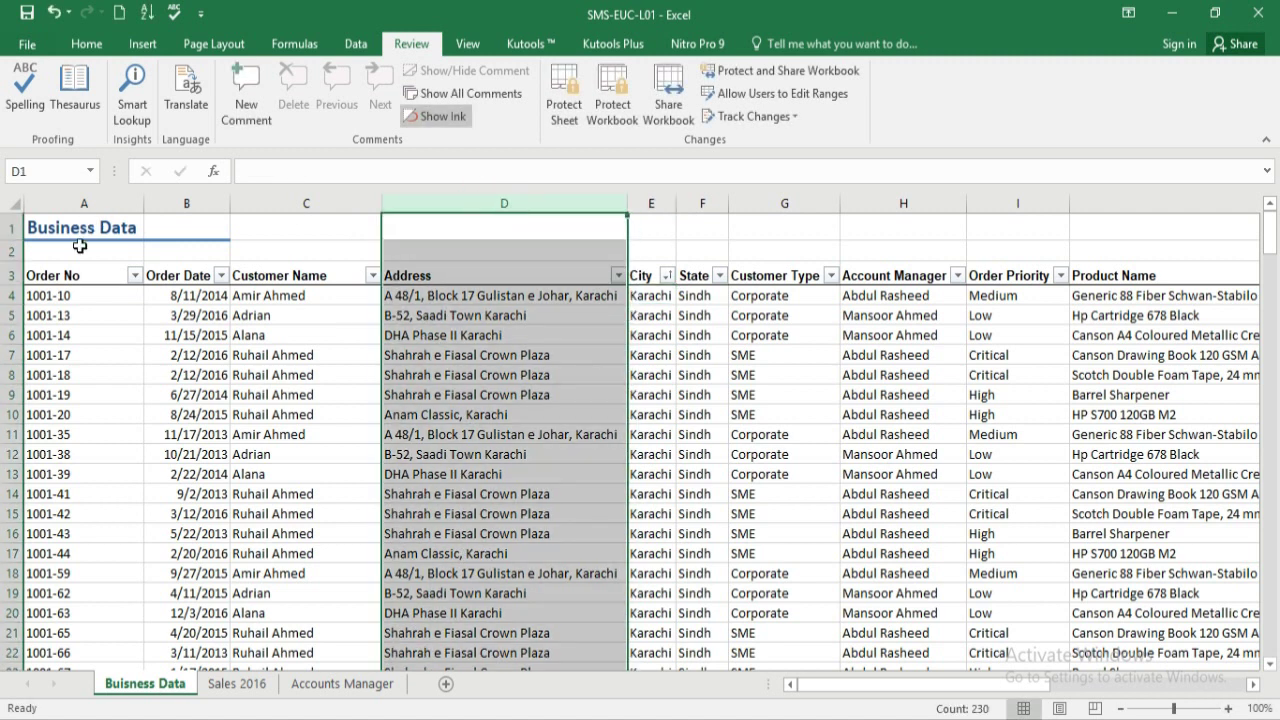
click(14, 253)
click(500, 252)
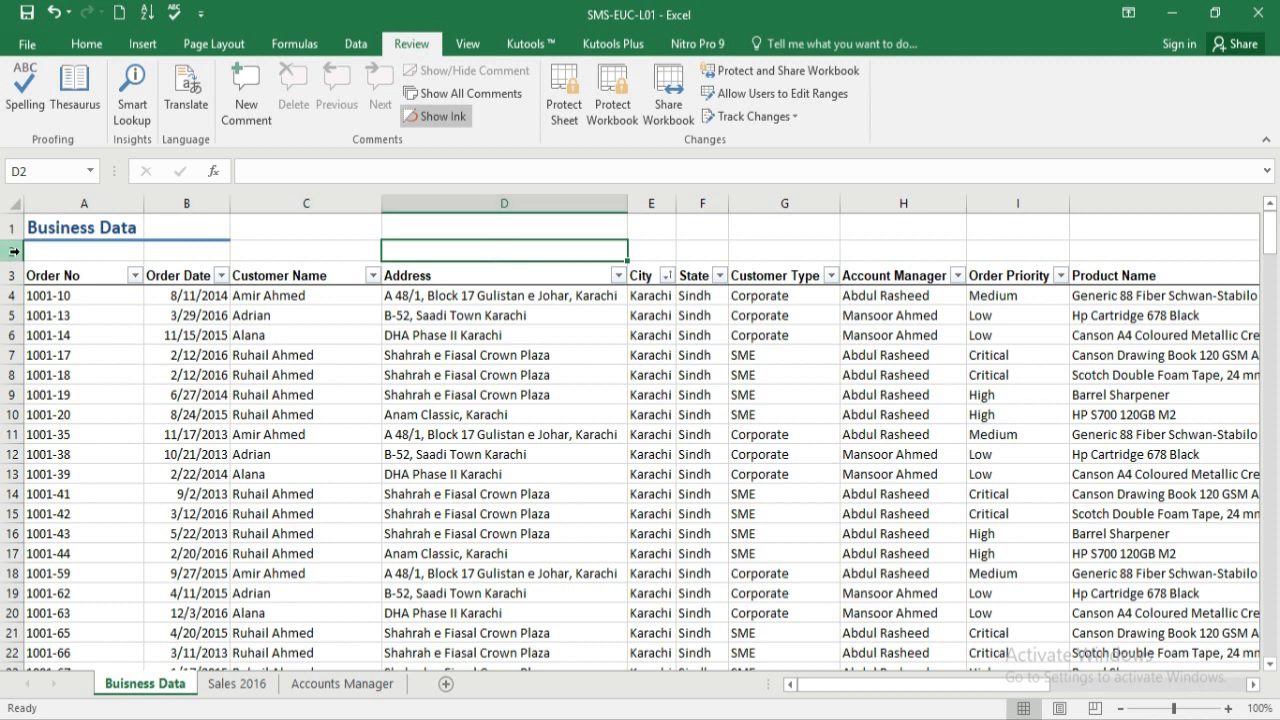
click(334, 228)
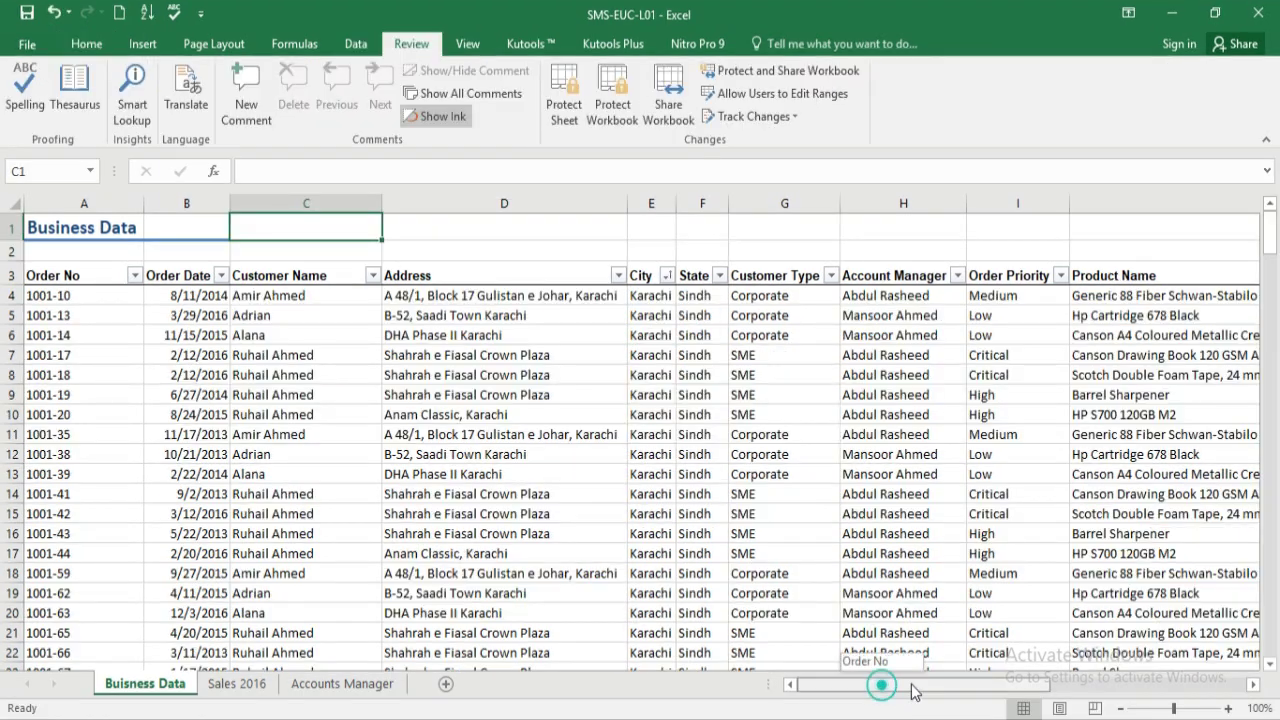
Step: Scroll to the pricing columns and select Cost Price cells O4:O12, summing to $177.34
drag(886, 683, 1060, 688)
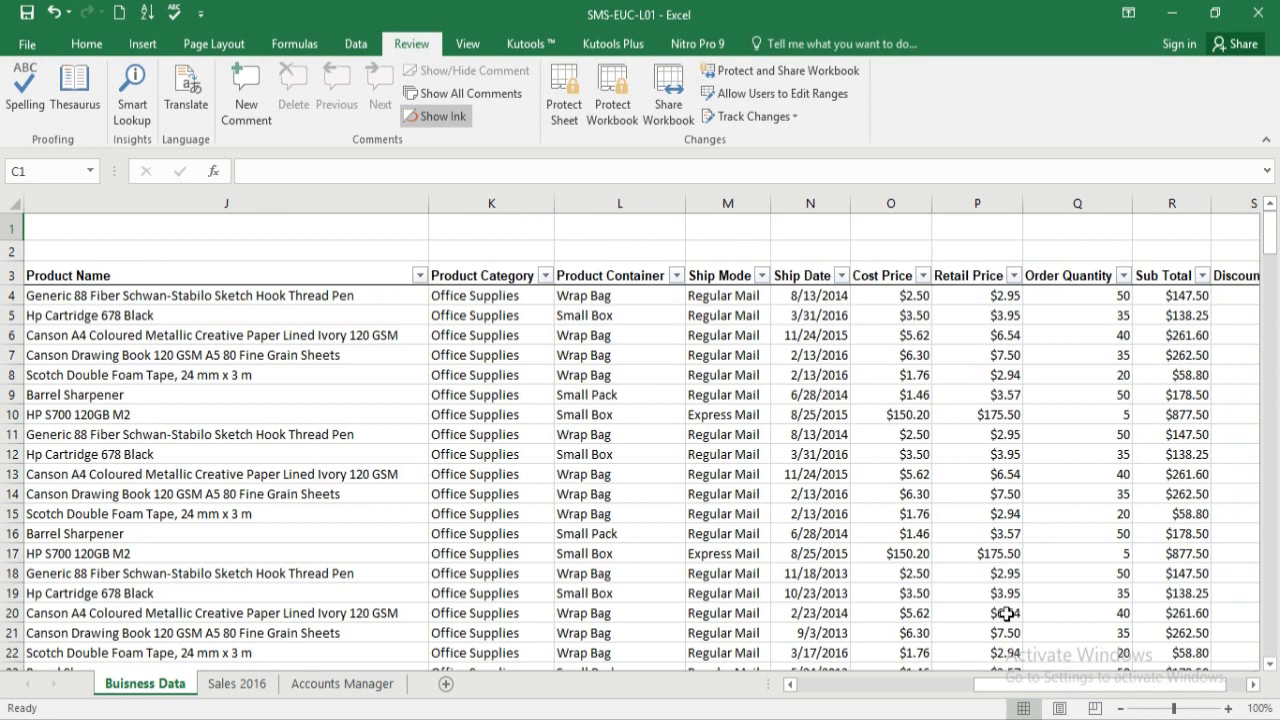
drag(908, 296, 905, 454)
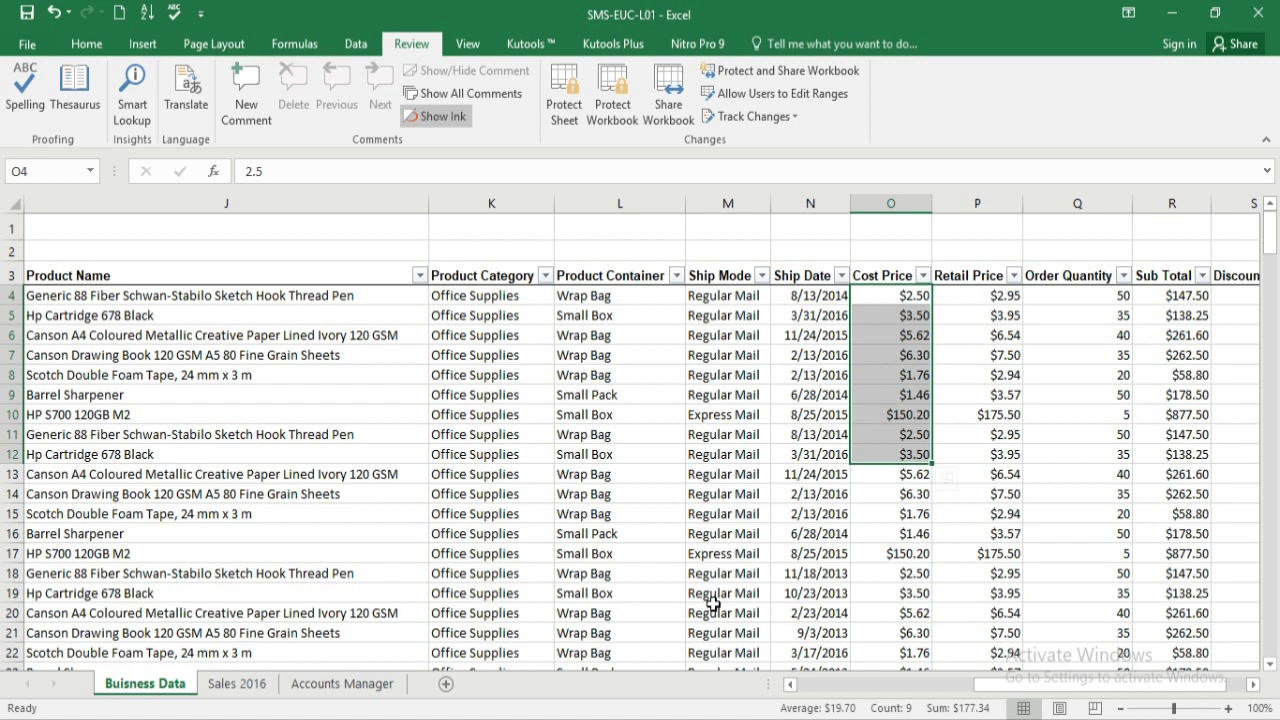
Step: Close the SMS-EUC-L01 workbook from Backstage, triggering the save-changes prompt
click(27, 48)
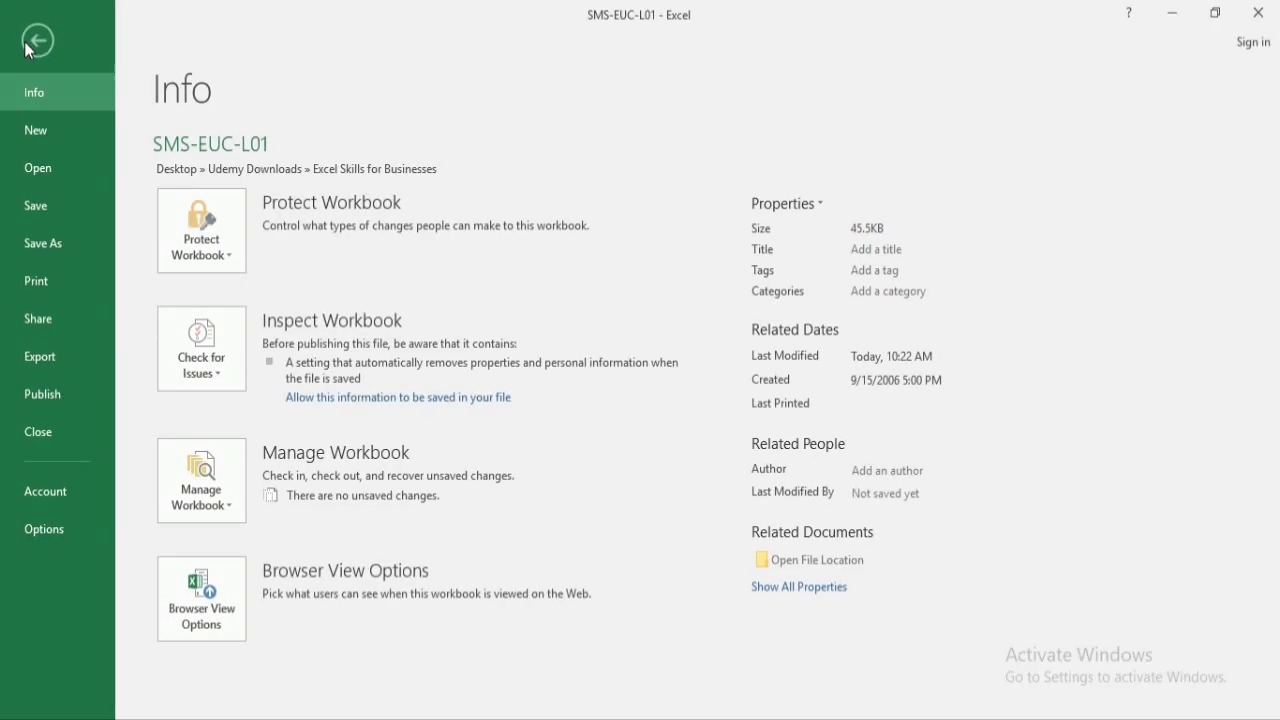
click(50, 440)
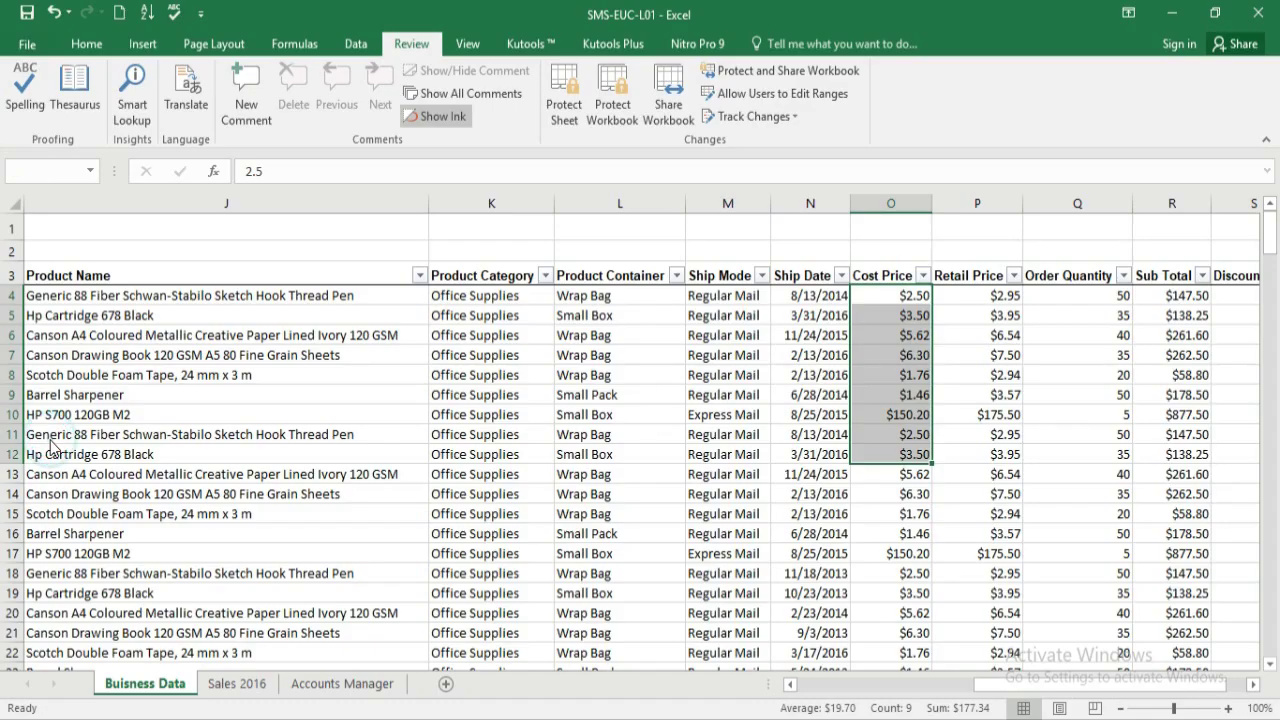